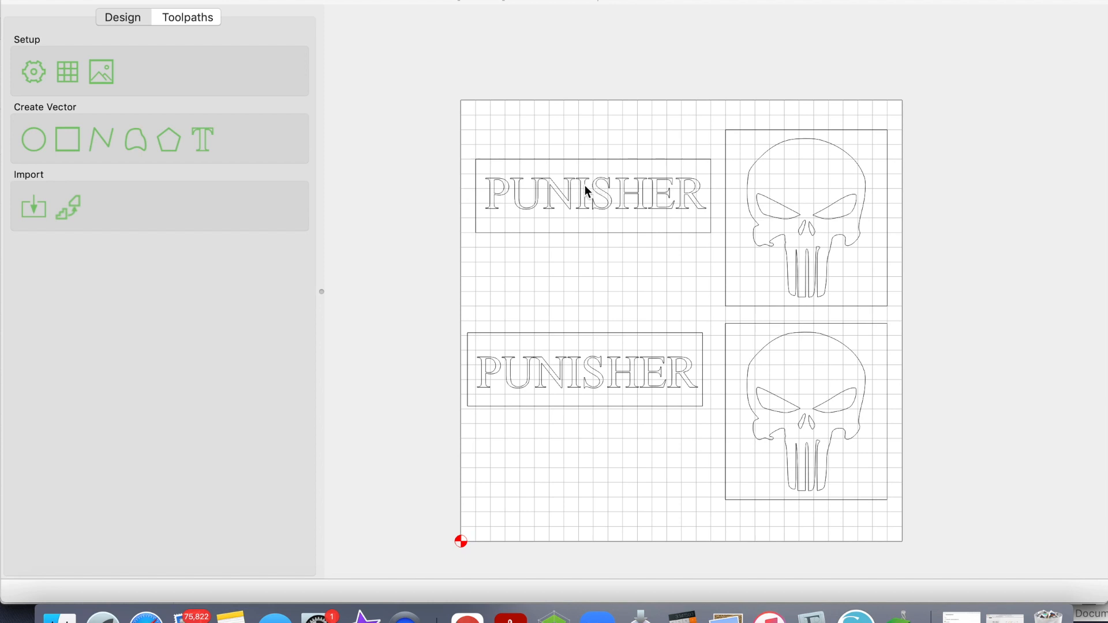
Examine the simulated VCarve result of the PUNISHER lettering on the pine stock
{"action": "left_click", "coordinate": [561, 201]}
{"action": "left_click", "coordinate": [561, 201]}
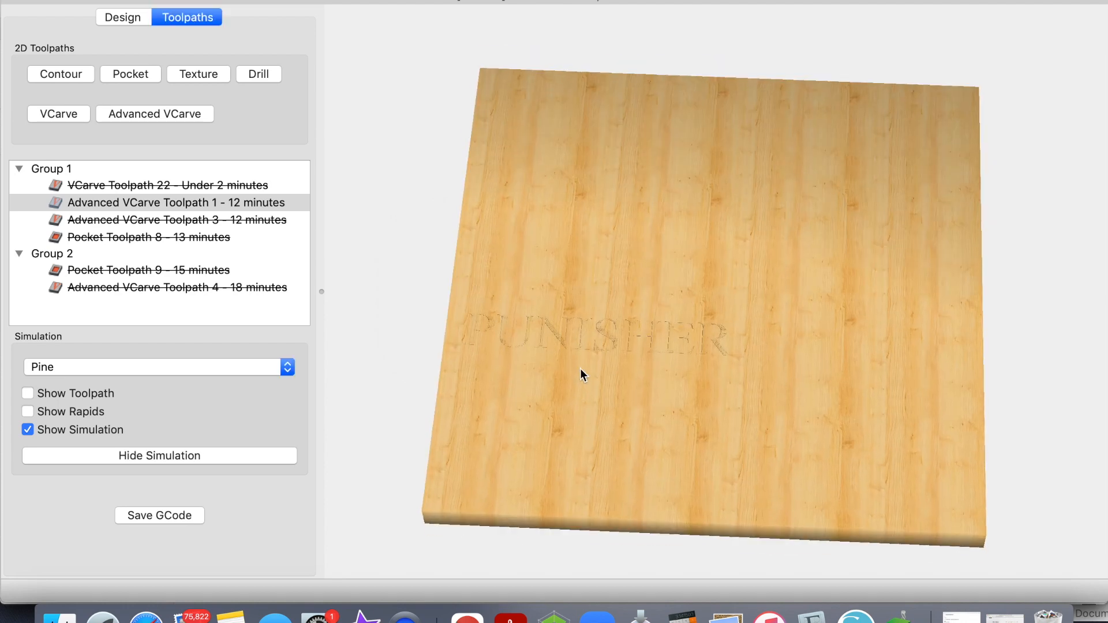
{"action": "scroll", "coordinate": [590, 330], "scroll_direction": "up", "scroll_amount": 3}
{"action": "left_click_drag", "start_coordinate": [575, 435], "coordinate": [572, 246]}
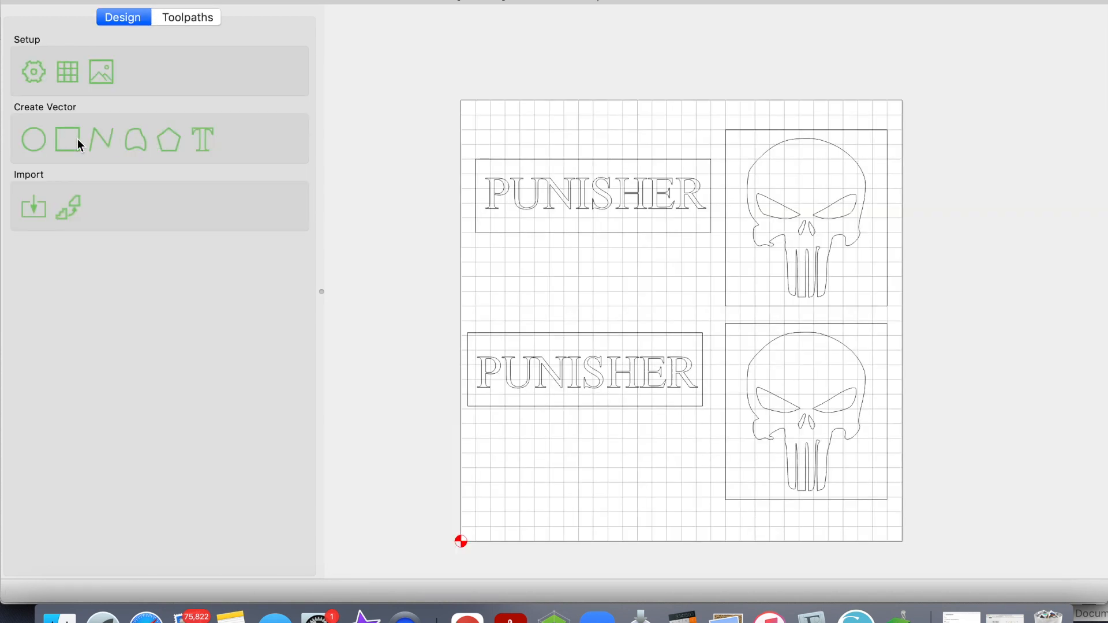
Draw a trial rectangle above the upper PUNISHER lettering, extending past the stock's edge, and delete it
{"action": "left_click", "coordinate": [69, 140]}
{"action": "left_click", "coordinate": [495, 130]}
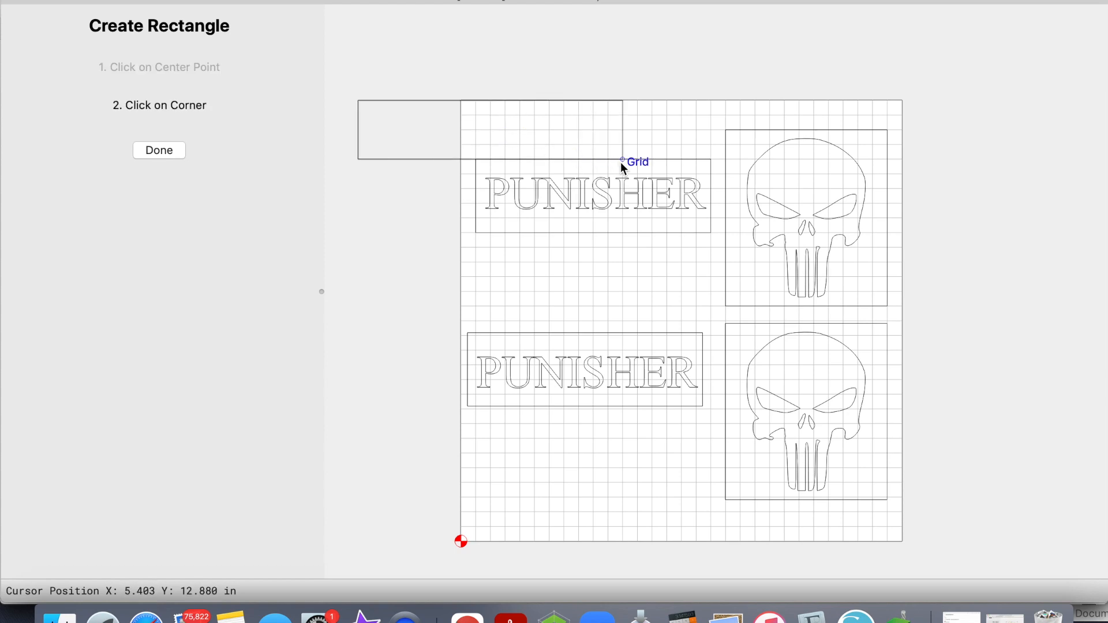
{"action": "left_click", "coordinate": [621, 162]}
{"action": "left_click_drag", "start_coordinate": [571, 102], "coordinate": [676, 169]}
{"action": "key", "text": "Delete"}
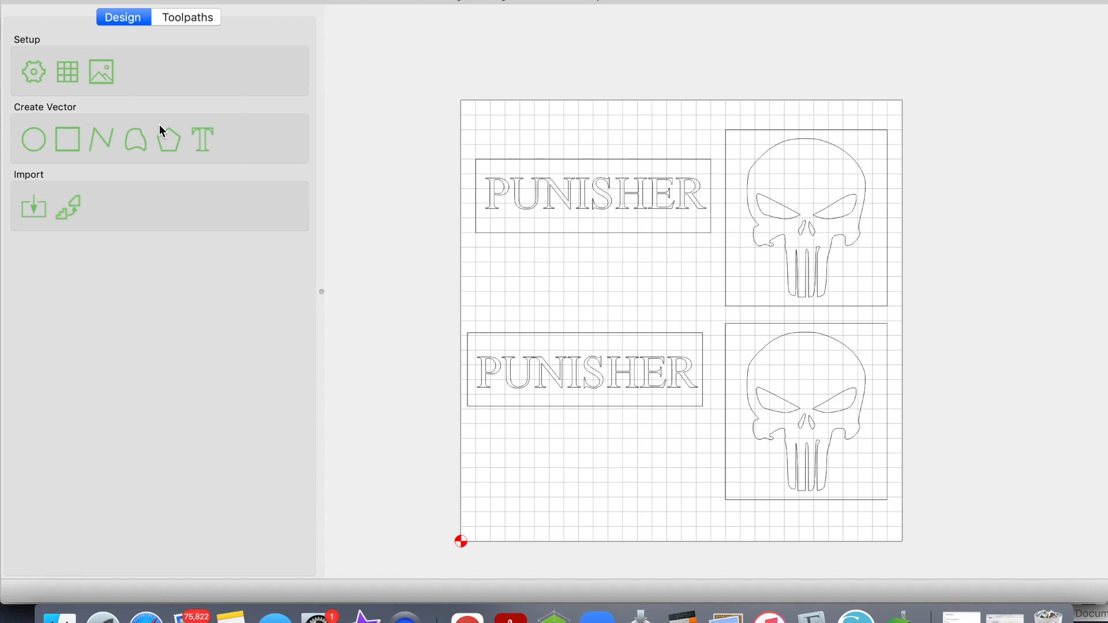
Review the Pocket and Advanced VCarve toolpath settings, including the area pocket tool option, without keeping either toolpath
{"action": "left_click", "coordinate": [165, 18]}
{"action": "left_click", "coordinate": [117, 74]}
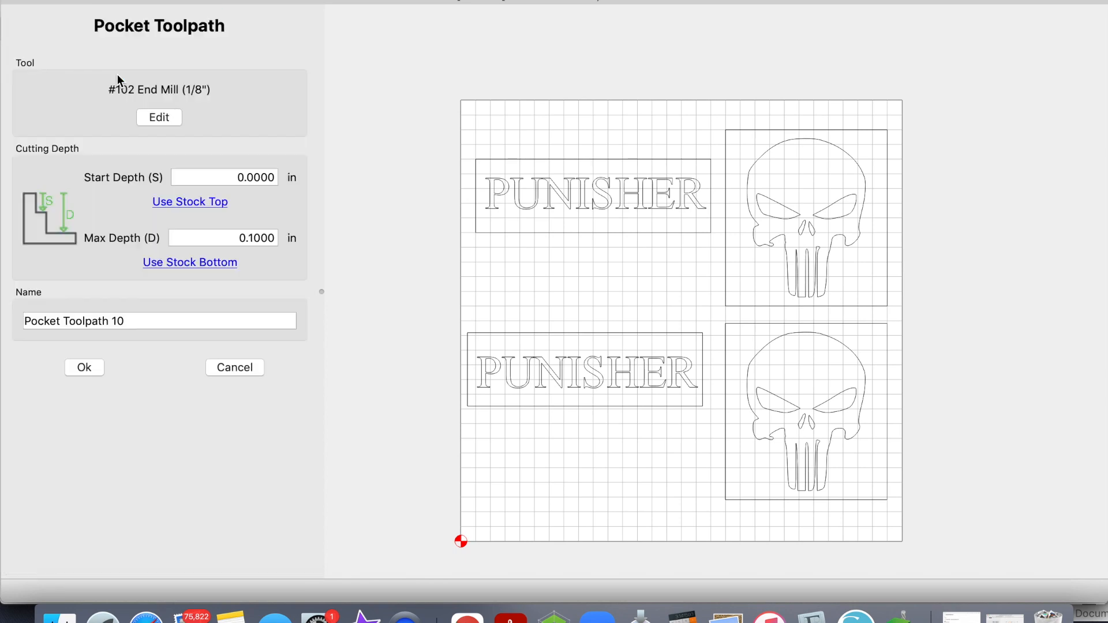
{"action": "left_click", "coordinate": [218, 367]}
{"action": "left_click", "coordinate": [137, 112]}
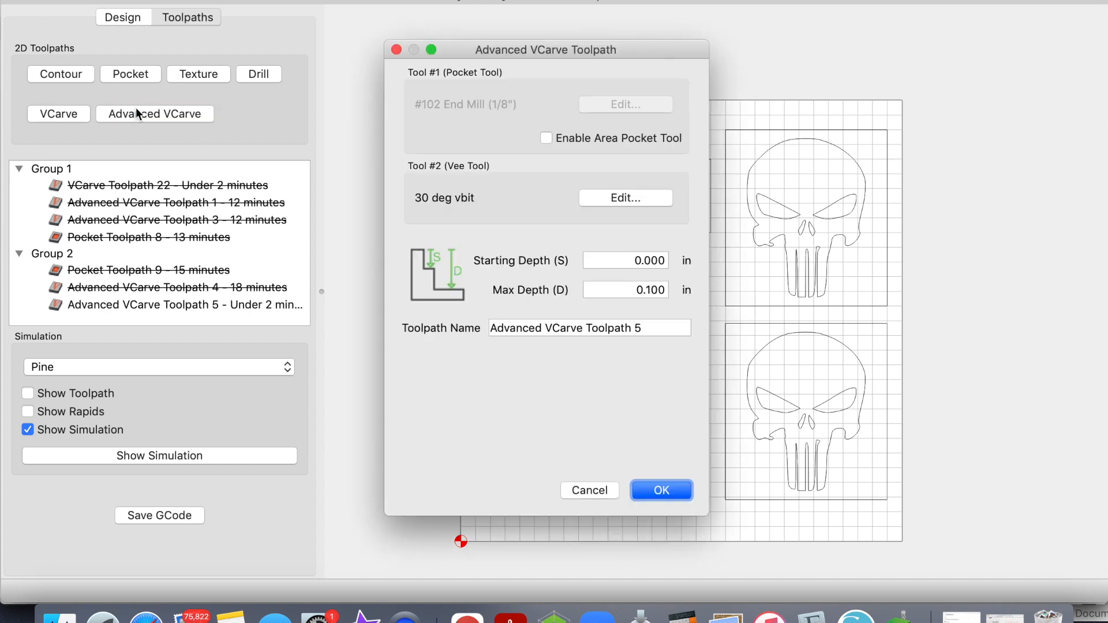
{"action": "left_click", "coordinate": [547, 138]}
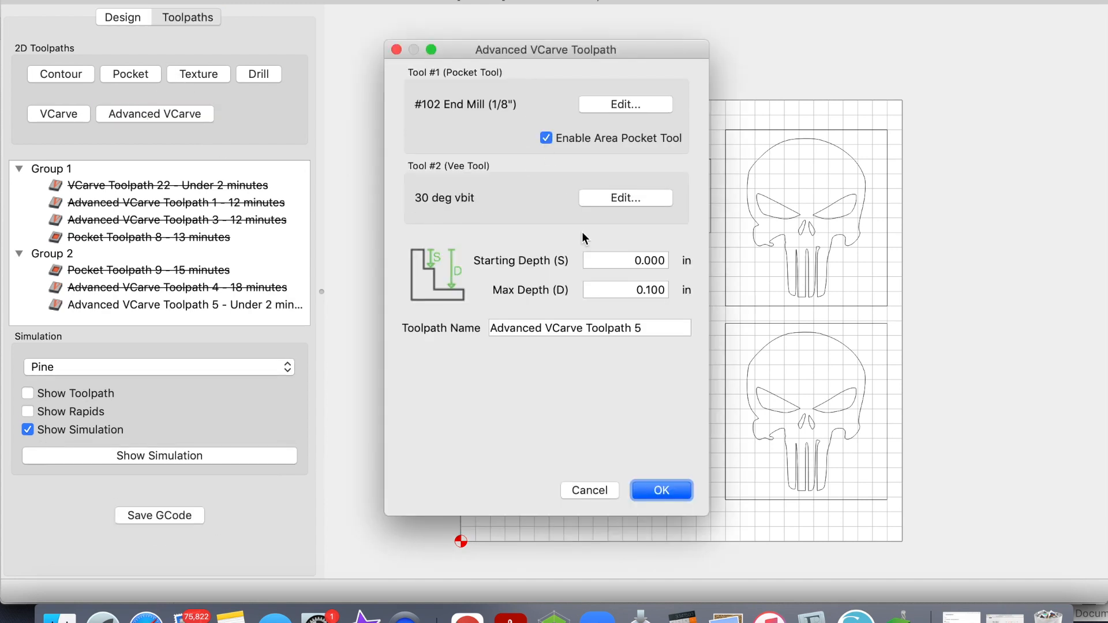
{"action": "left_click", "coordinate": [613, 492]}
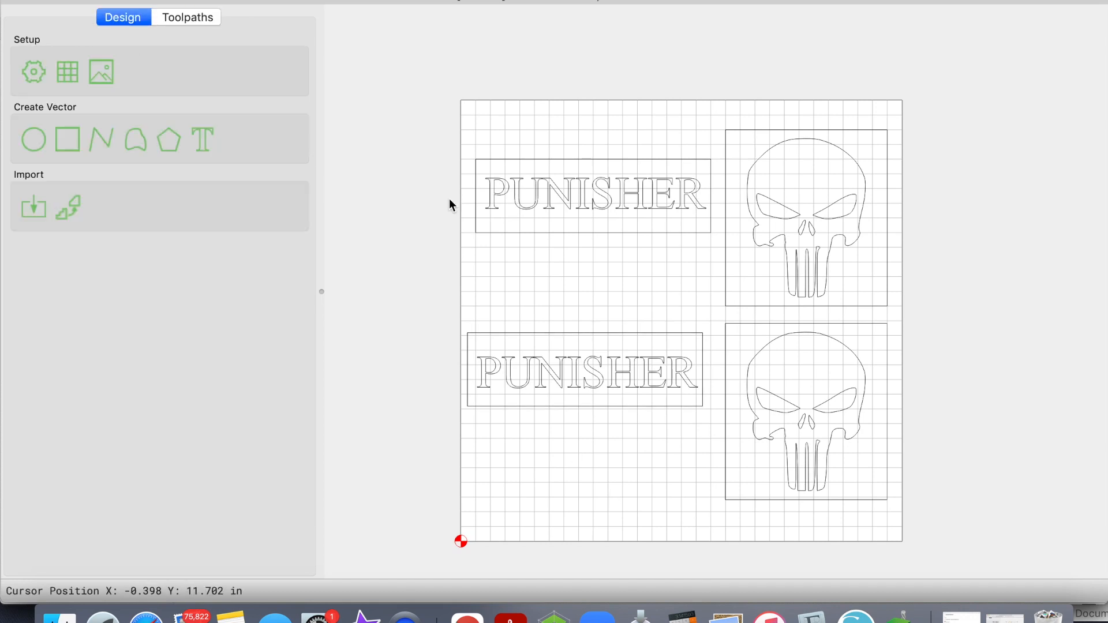
Enable Advanced VCarve Toolpath 3 and Pocket Toolpath 8 in Group 1
{"action": "left_click", "coordinate": [181, 29]}
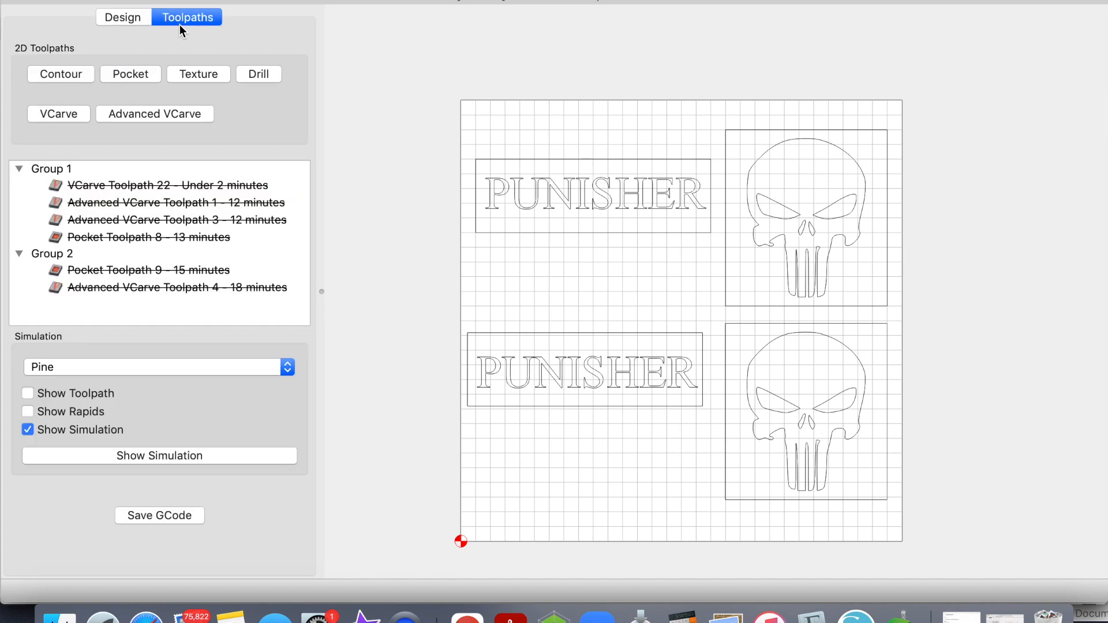
{"action": "left_click", "coordinate": [147, 223]}
{"action": "right_click", "coordinate": [147, 222]}
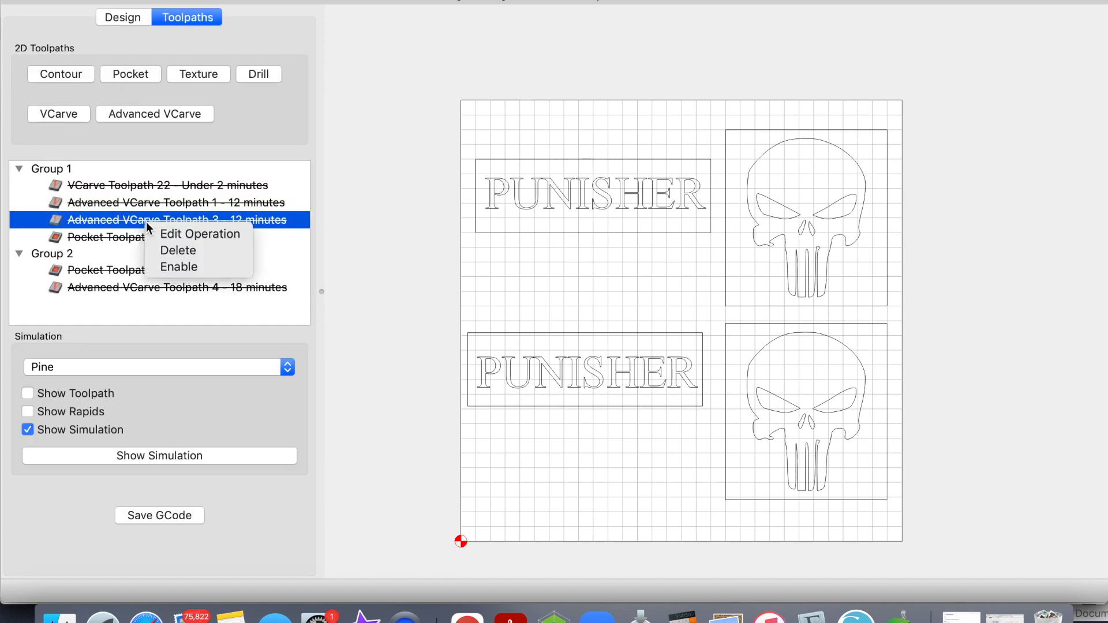
{"action": "left_click", "coordinate": [166, 267]}
{"action": "left_click", "coordinate": [172, 237]}
{"action": "right_click", "coordinate": [171, 237]}
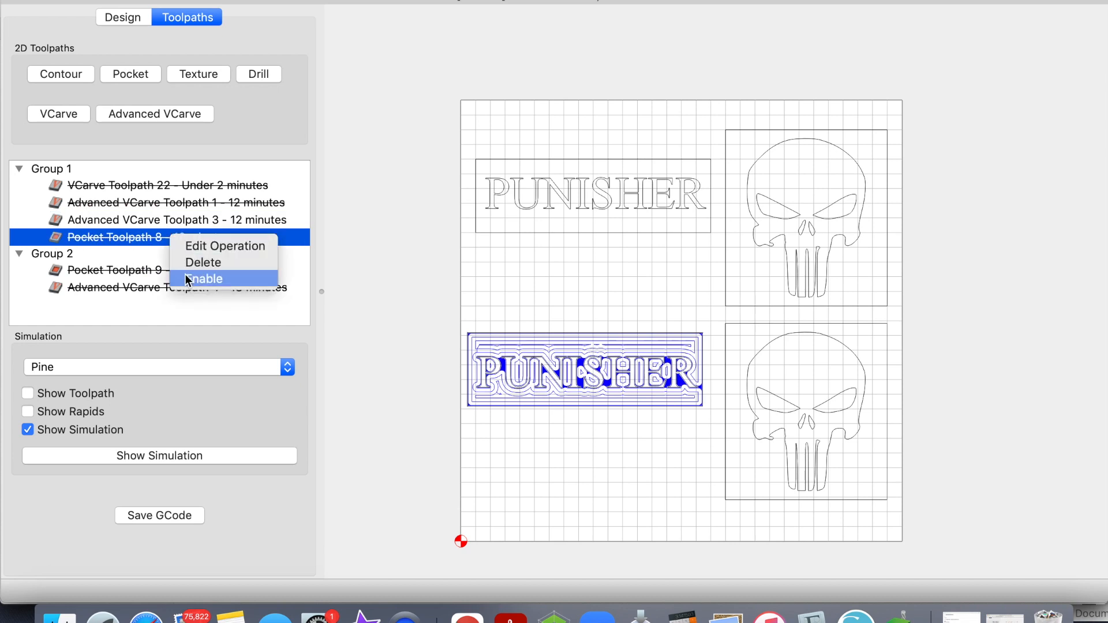
{"action": "left_click", "coordinate": [204, 279]}
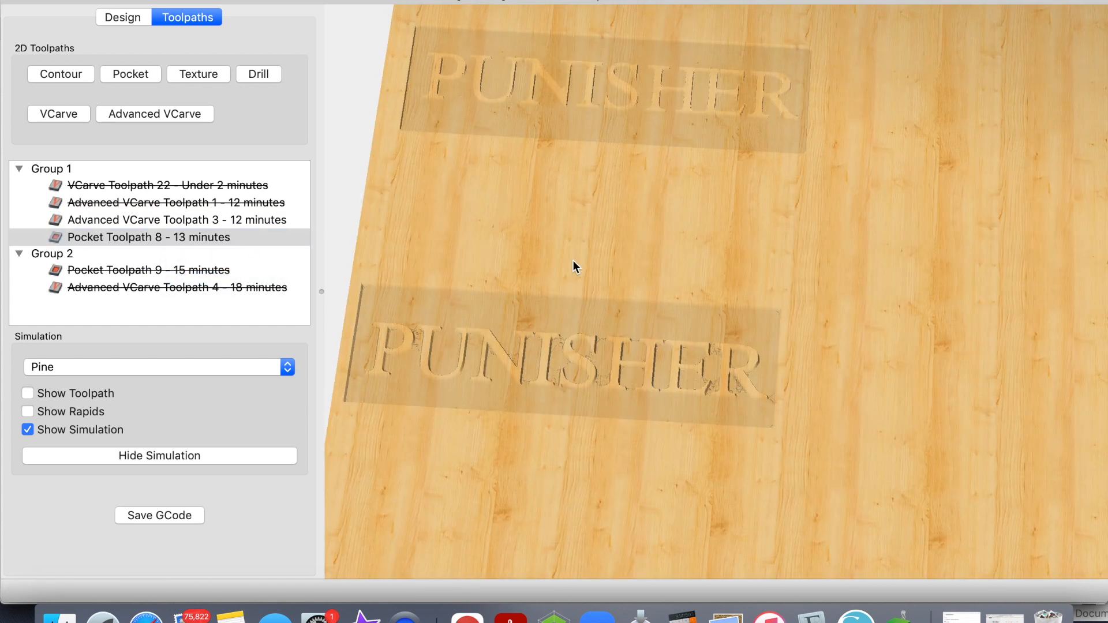
Compare the simulated pocket and Advanced VCarve results of the two PUNISHER signs, checking the letter edges and corners closely
{"action": "scroll", "coordinate": [539, 75], "scroll_direction": "up", "scroll_amount": 5}
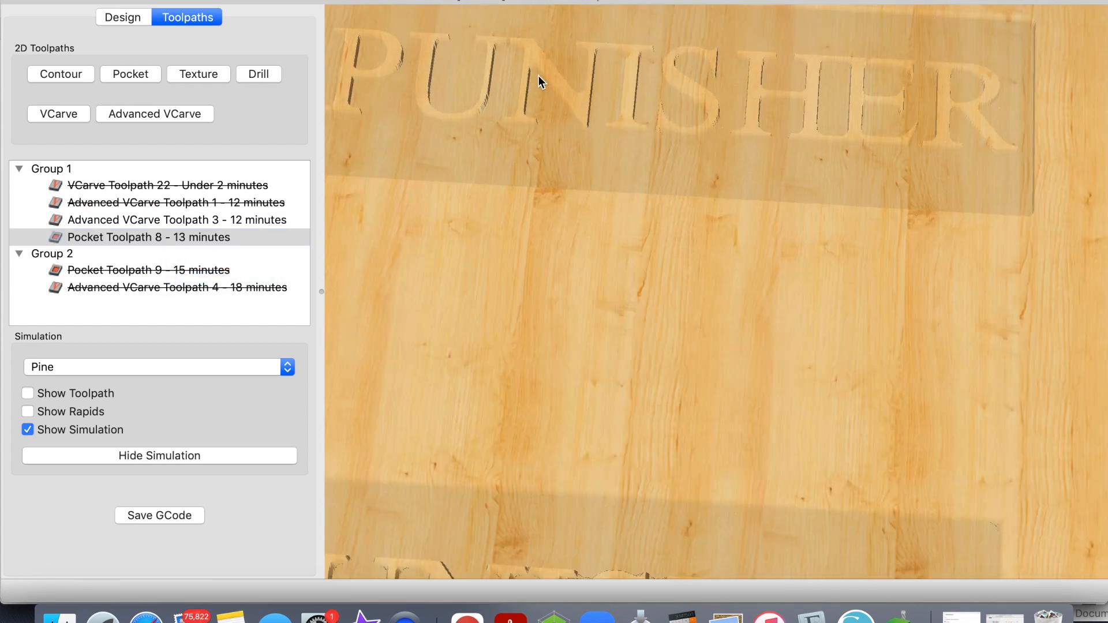
{"action": "scroll", "coordinate": [539, 75], "scroll_direction": "up", "scroll_amount": 2}
{"action": "left_click_drag", "start_coordinate": [526, 167], "coordinate": [531, 90]}
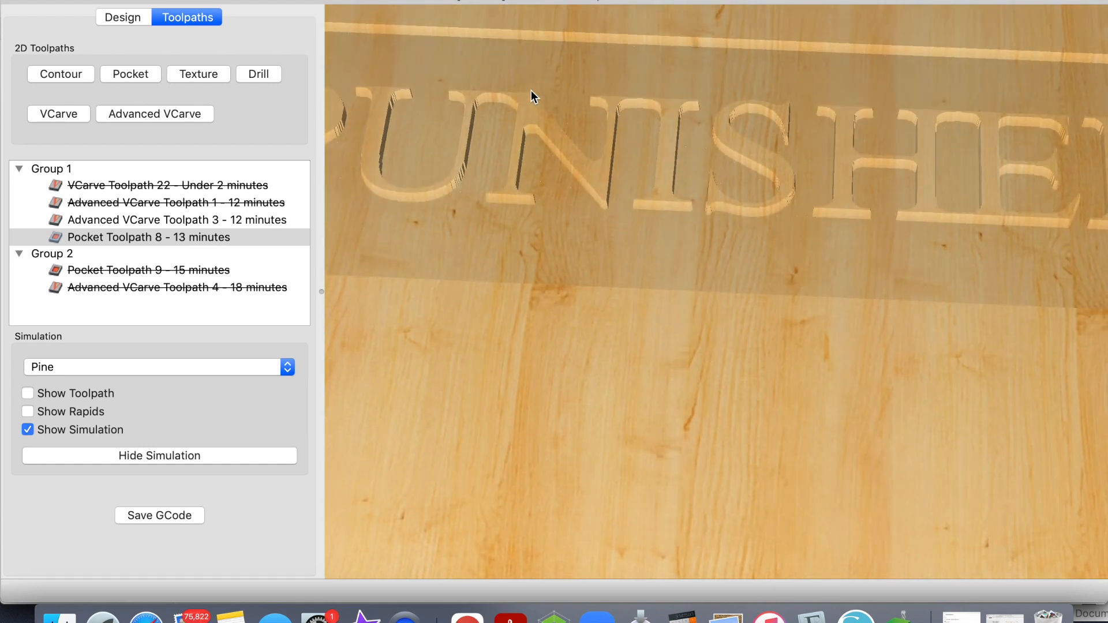
{"action": "right_click_drag", "start_coordinate": [540, 200], "coordinate": [435, 377]}
{"action": "scroll", "coordinate": [435, 377], "scroll_direction": "up", "scroll_amount": 5}
{"action": "scroll", "coordinate": [435, 377], "scroll_direction": "down", "scroll_amount": 2}
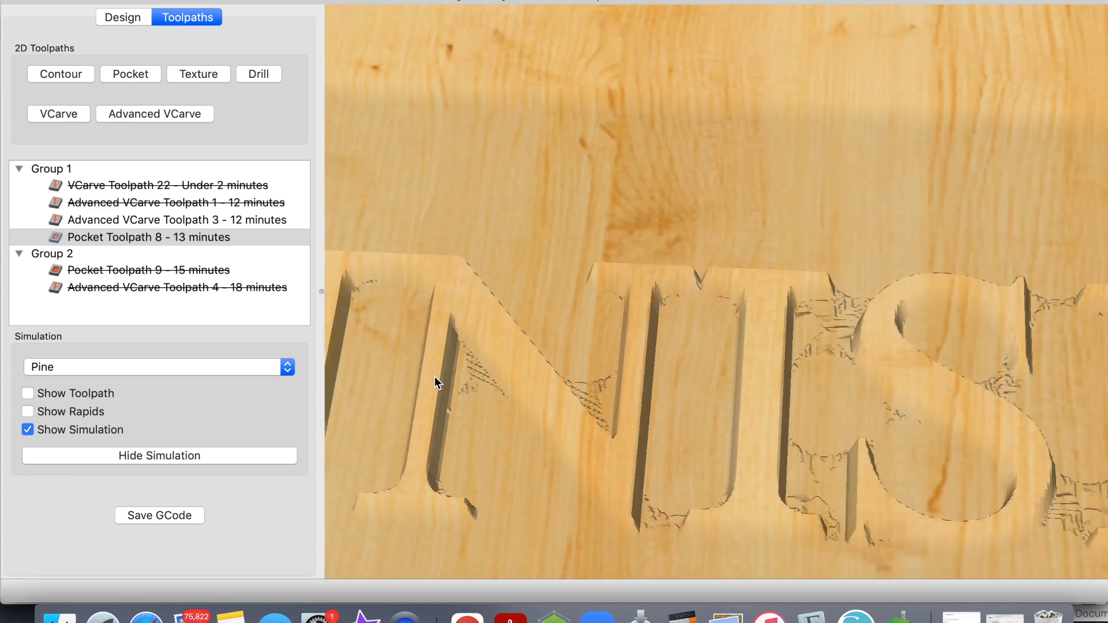
{"action": "scroll", "coordinate": [434, 376], "scroll_direction": "down", "scroll_amount": 3}
{"action": "right_click_drag", "start_coordinate": [435, 376], "coordinate": [434, 433]}
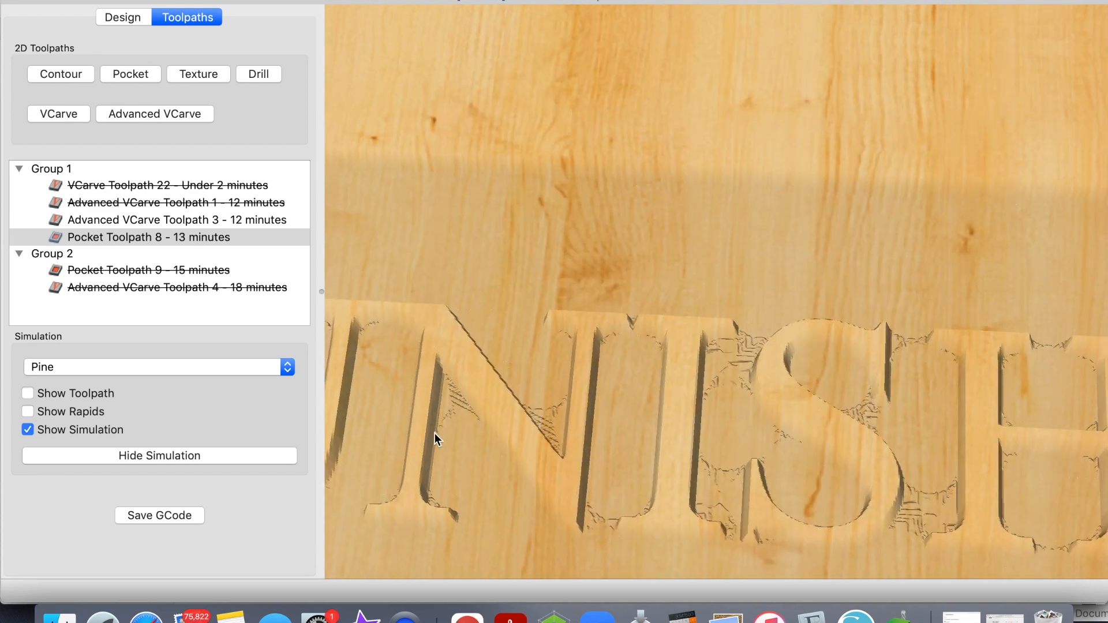
{"action": "scroll", "coordinate": [434, 431], "scroll_direction": "down", "scroll_amount": 5}
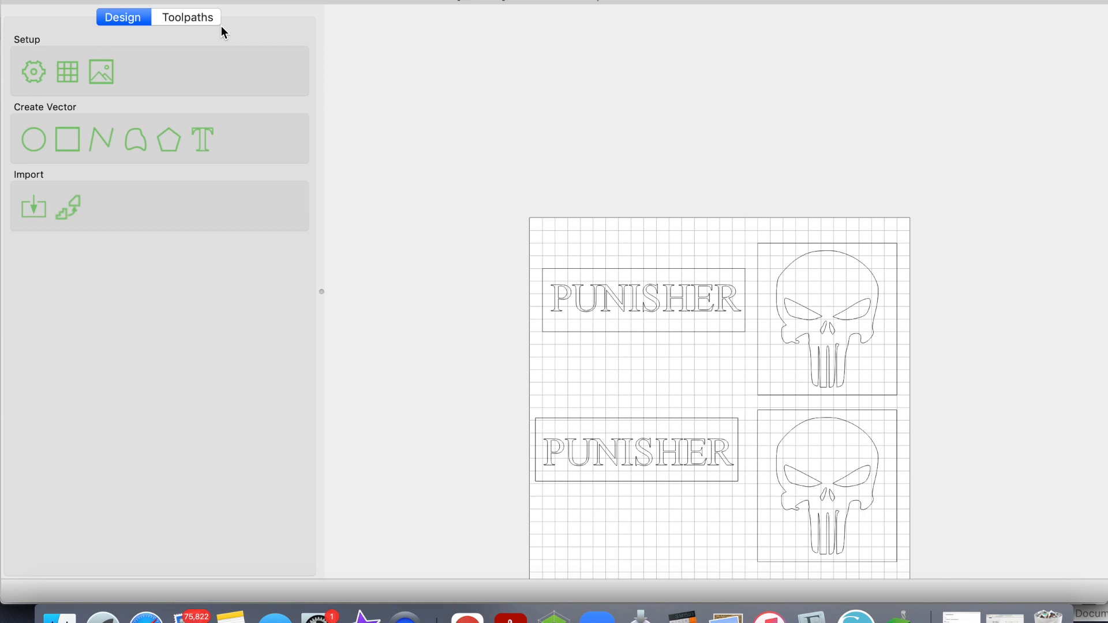
Enable Pocket Toolpath 9 and Advanced VCarve Toolpath 4 in Group 2
{"action": "left_click", "coordinate": [205, 17]}
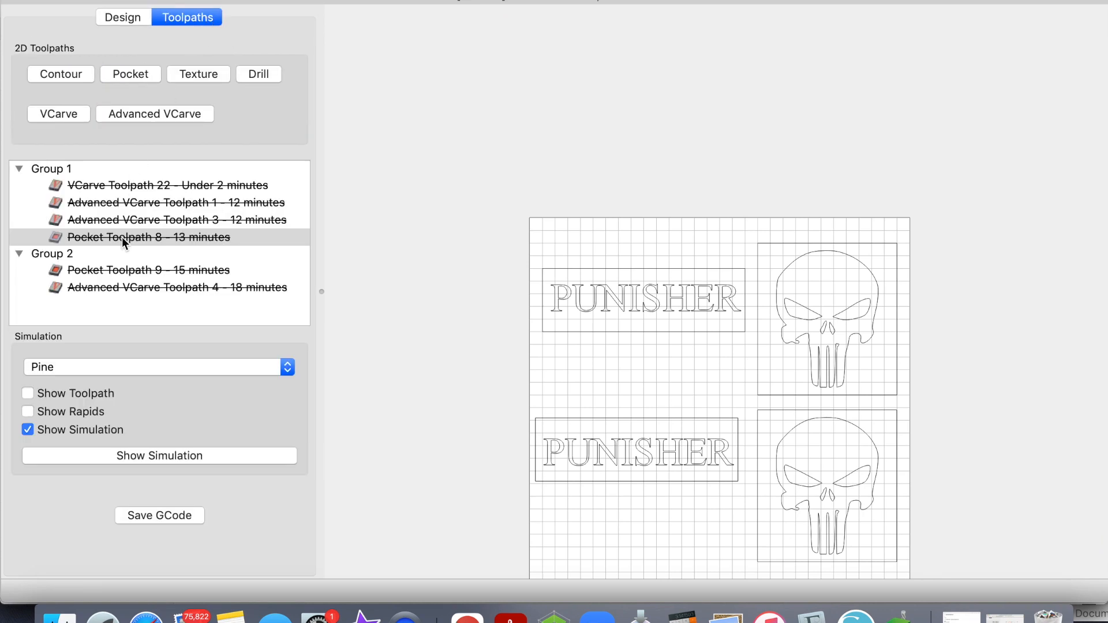
{"action": "right_click", "coordinate": [118, 267]}
{"action": "left_click", "coordinate": [132, 310]}
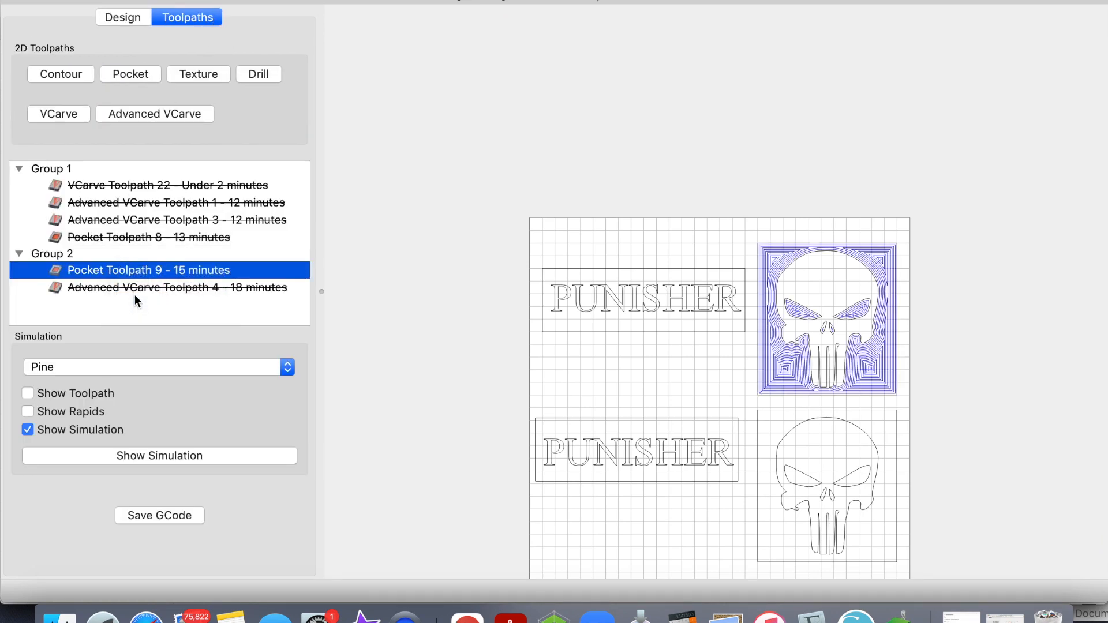
{"action": "right_click", "coordinate": [138, 289]}
{"action": "left_click", "coordinate": [148, 334]}
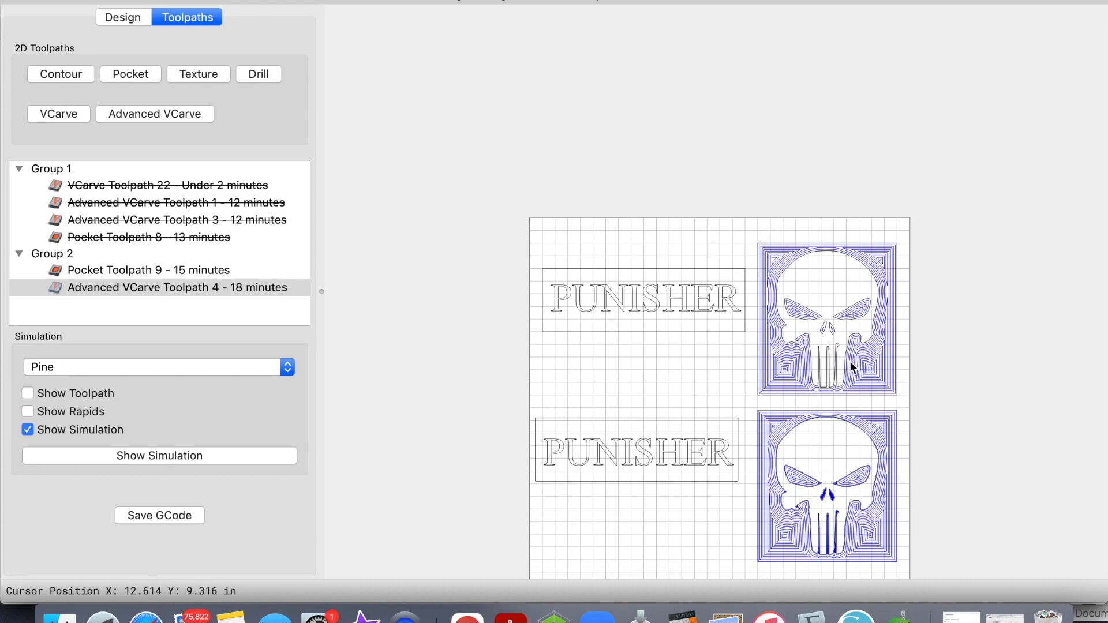
Compare the toolpaths and simulated carvings of the two skulls, checking the teeth, nose and eye details
{"action": "scroll", "coordinate": [850, 361], "scroll_direction": "up", "scroll_amount": 4}
{"action": "scroll", "coordinate": [851, 361], "scroll_direction": "up", "scroll_amount": 3}
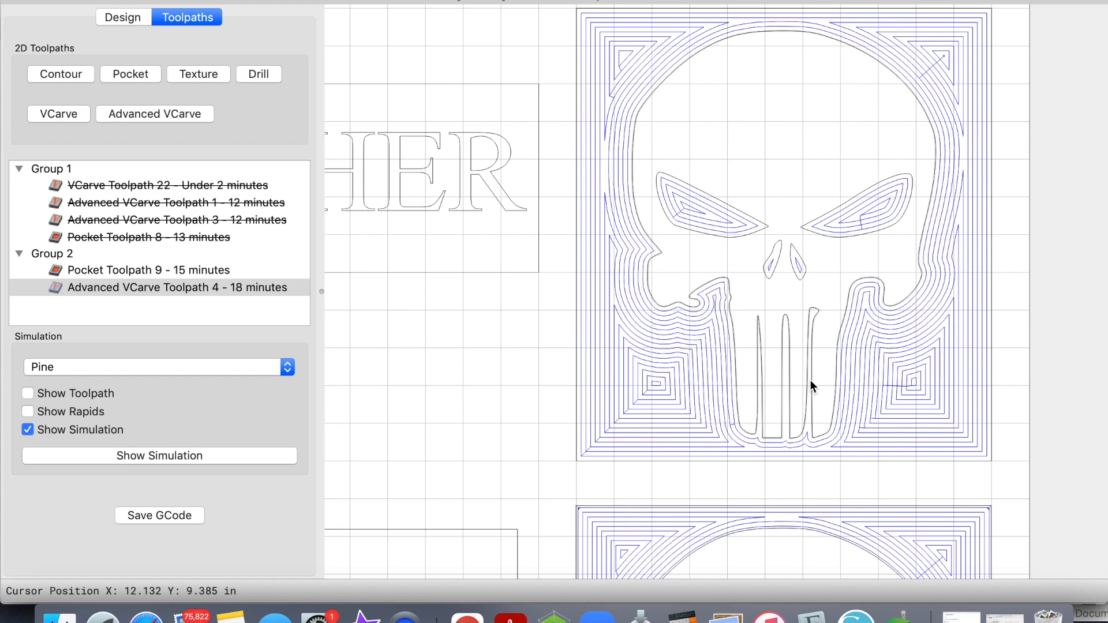
{"action": "middle_click_drag", "start_coordinate": [810, 385], "coordinate": [785, 454]}
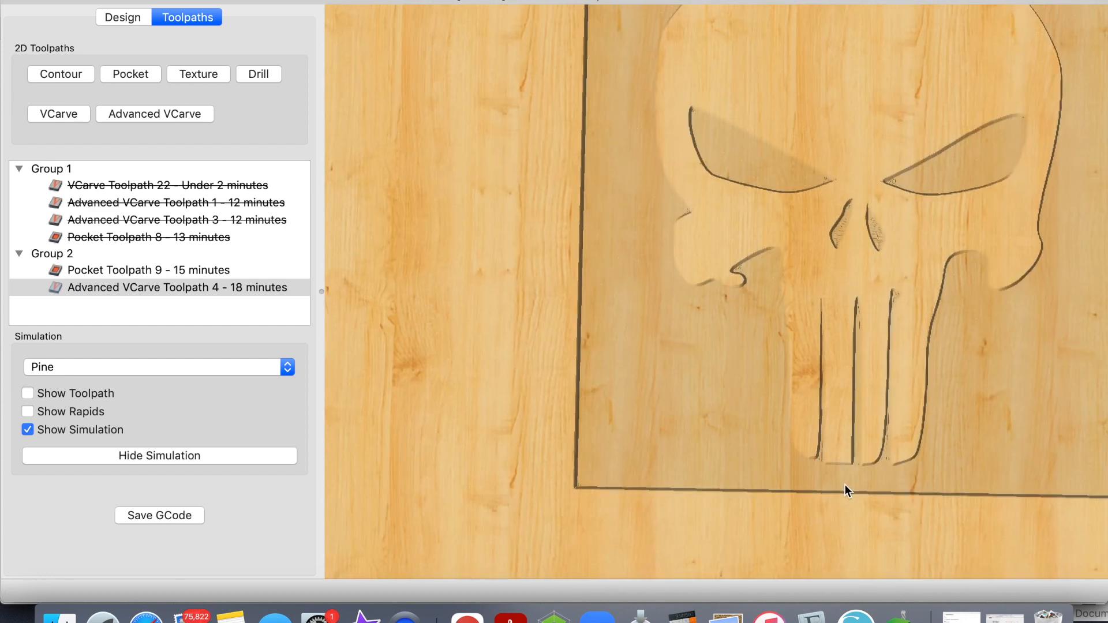
{"action": "left_click_drag", "start_coordinate": [844, 484], "coordinate": [855, 406]}
{"action": "scroll", "coordinate": [850, 162], "scroll_direction": "down", "scroll_amount": 5}
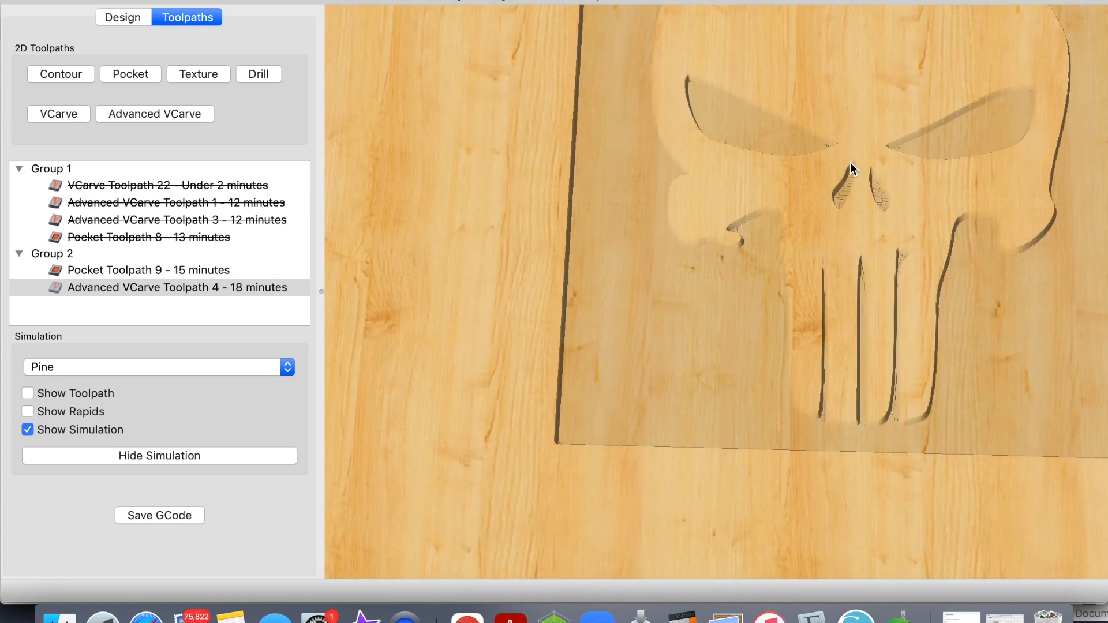
{"action": "left_click_drag", "start_coordinate": [753, 176], "coordinate": [765, 113]}
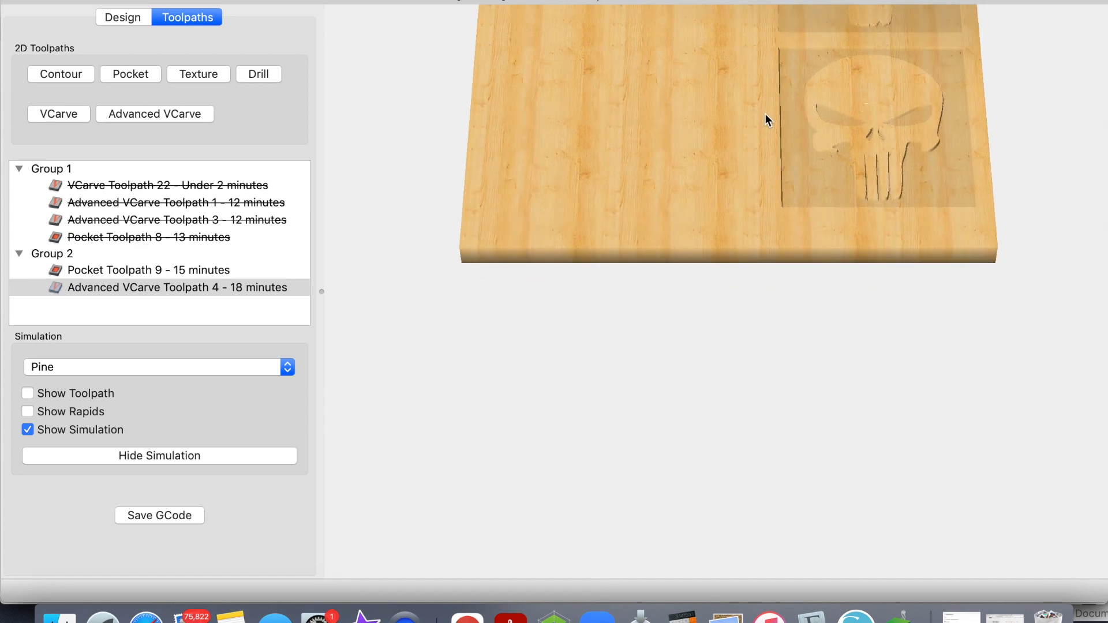
{"action": "scroll", "coordinate": [765, 113], "scroll_direction": "up", "scroll_amount": 3}
{"action": "scroll", "coordinate": [766, 113], "scroll_direction": "down", "scroll_amount": 6}
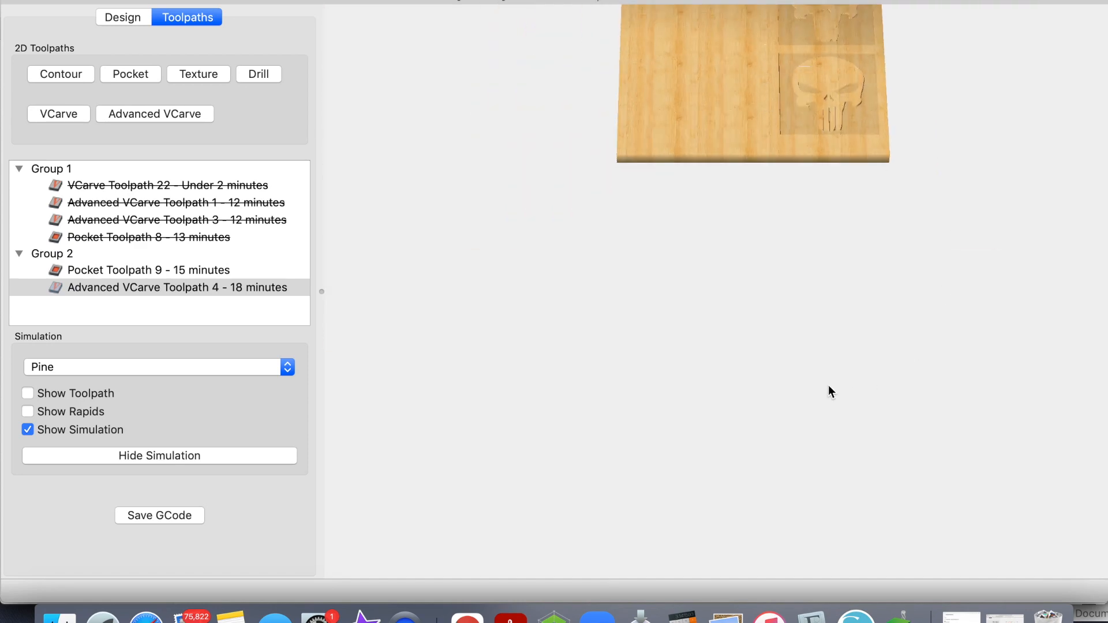
{"action": "scroll", "coordinate": [829, 385], "scroll_direction": "down", "scroll_amount": 3}
{"action": "scroll", "coordinate": [818, 246], "scroll_direction": "up", "scroll_amount": 5}
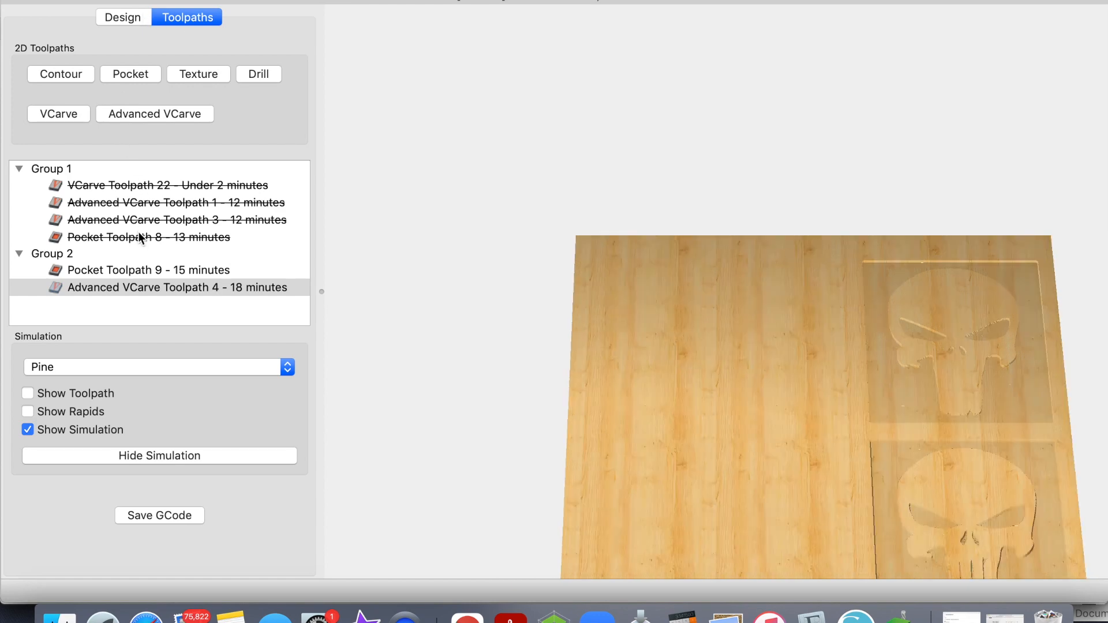
Disable Pocket Toolpath 9 in Group 2
{"action": "left_click", "coordinate": [134, 271]}
{"action": "right_click", "coordinate": [135, 271]}
{"action": "left_click", "coordinate": [152, 307]}
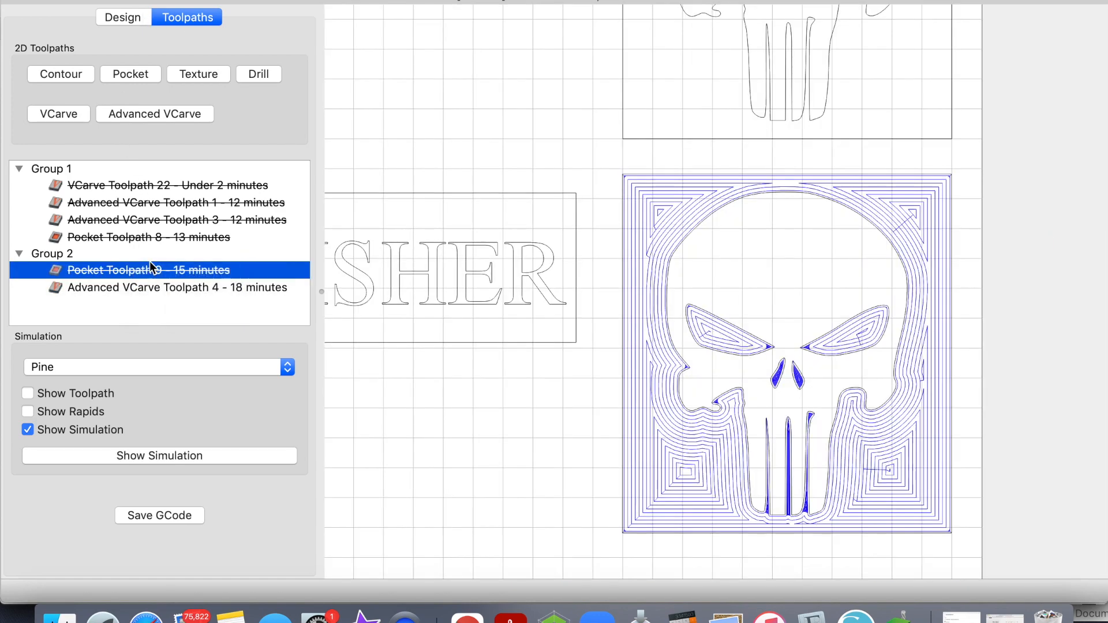
{"action": "right_click", "coordinate": [160, 223]}
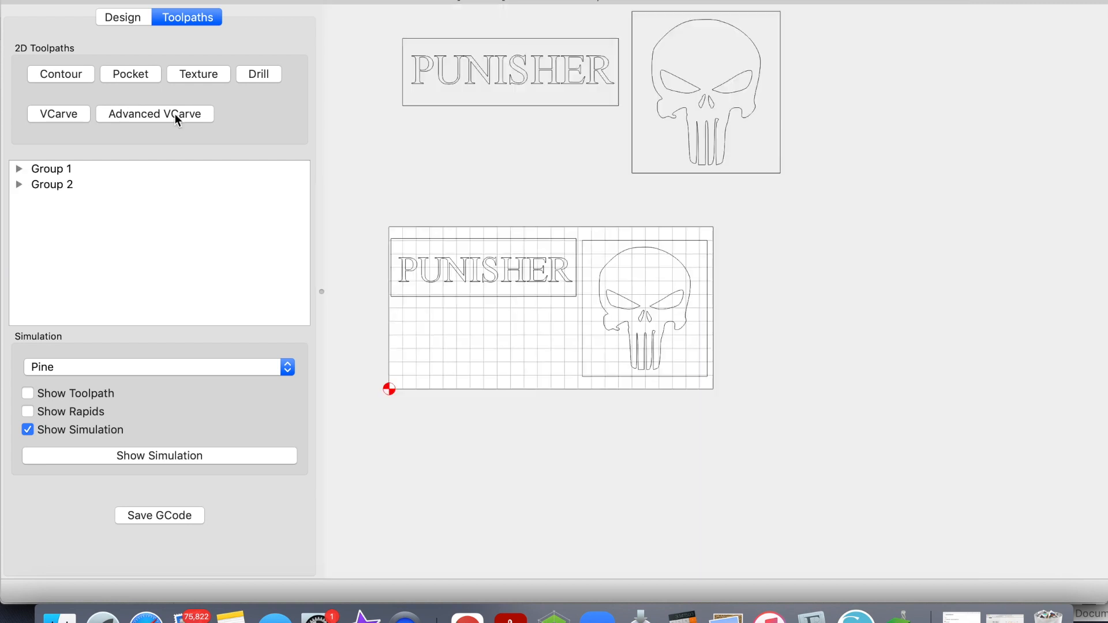
Create an Advanced VCarve toolpath for the PUNISHER lettering and border on the stock, with the area pocket tool enabled
{"action": "left_click_drag", "start_coordinate": [365, 208], "coordinate": [567, 325]}
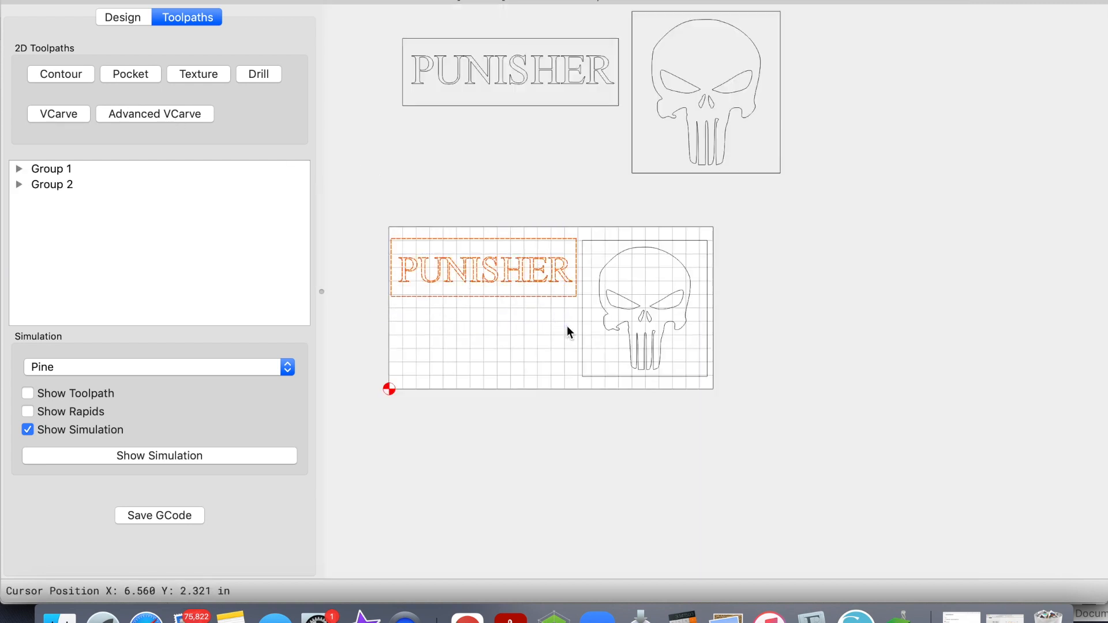
{"action": "left_click", "coordinate": [494, 226]}
{"action": "left_click_drag", "start_coordinate": [381, 211], "coordinate": [571, 318]}
{"action": "left_click", "coordinate": [199, 116]}
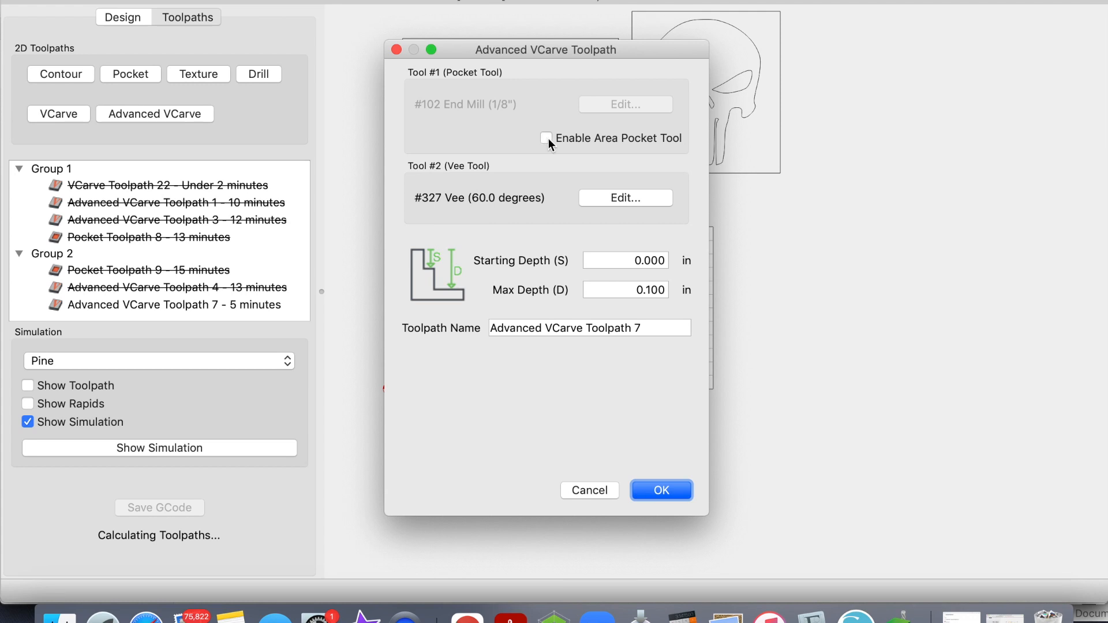
{"action": "left_click", "coordinate": [548, 138]}
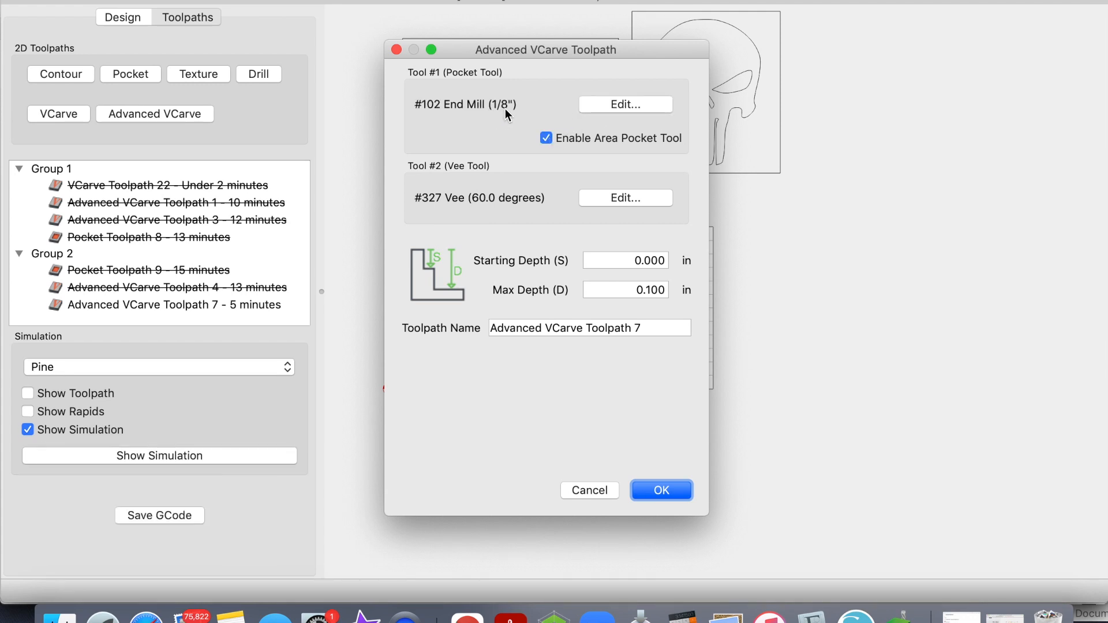
Set the #102 End Mill pocket tool's plunge rate to 80 and its feed rate to 90
{"action": "left_click", "coordinate": [588, 109]}
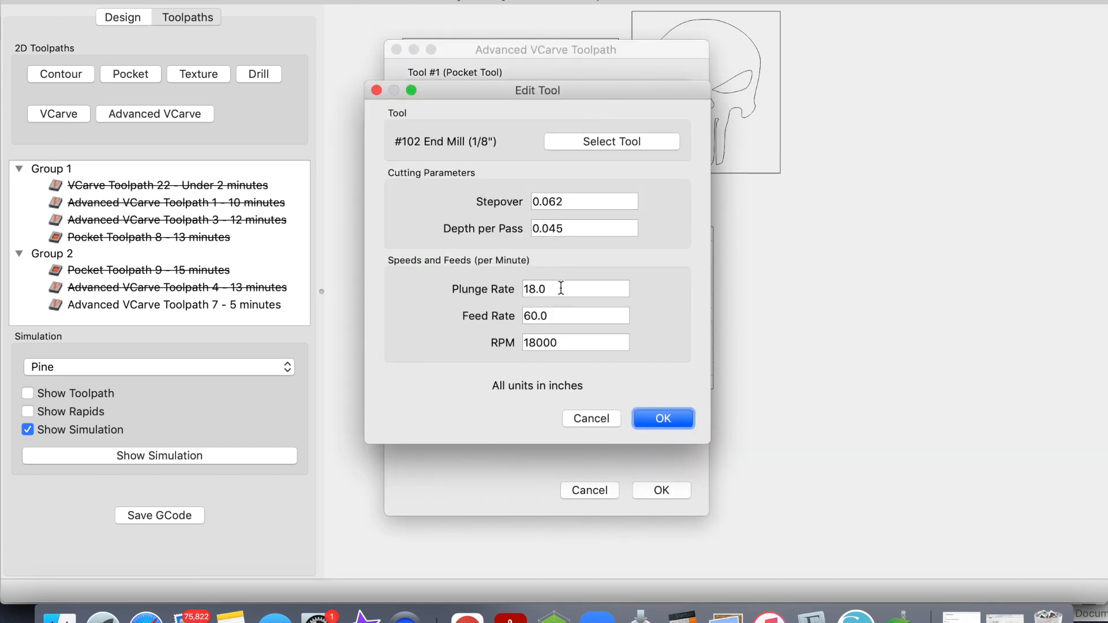
{"action": "left_click_drag", "start_coordinate": [562, 289], "coordinate": [438, 289]}
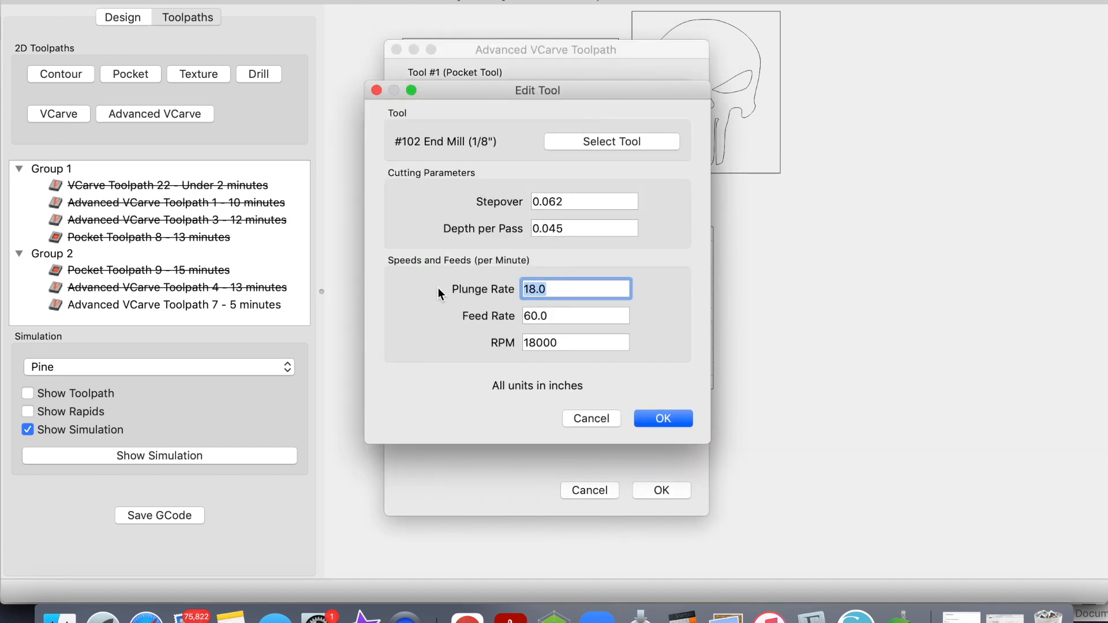
{"action": "type", "text": "80"}
{"action": "key", "text": "Tab"}
{"action": "type", "text": "90"}
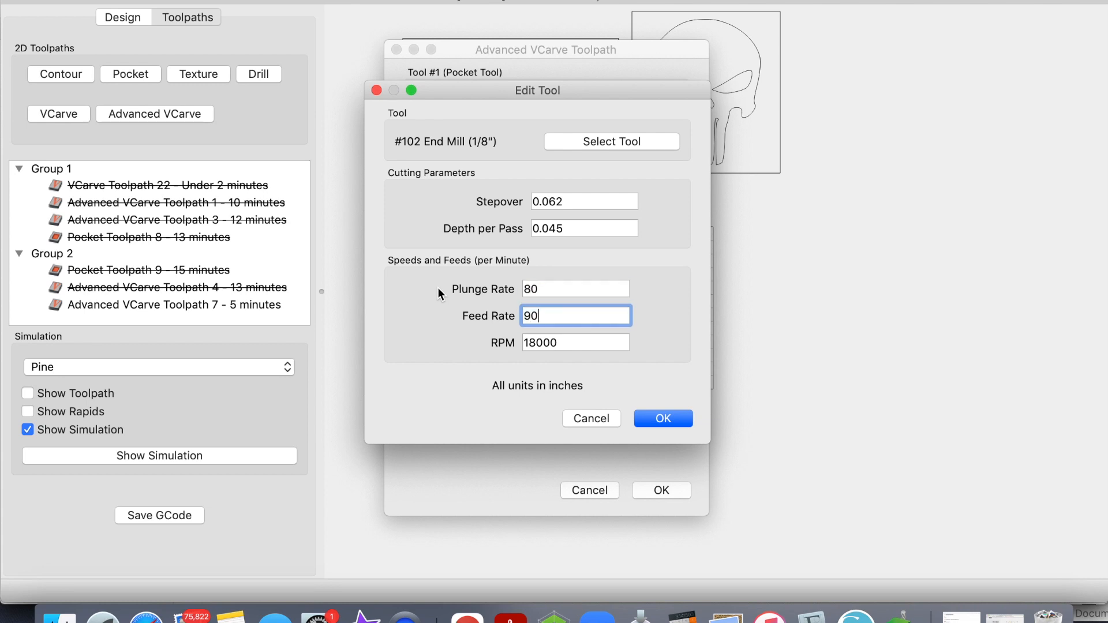
{"action": "left_click", "coordinate": [644, 420]}
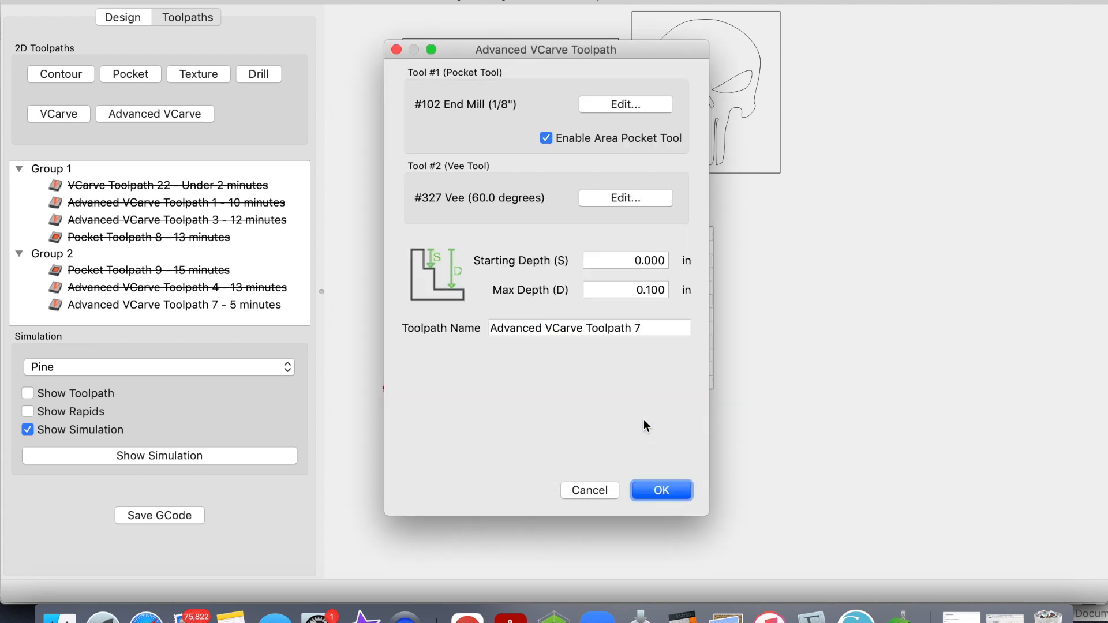
Select the 30 deg vbit from the Vbits-Shapeoko-Softwood library as the PUNISHER toolpath's vee tool
{"action": "left_click", "coordinate": [647, 290]}
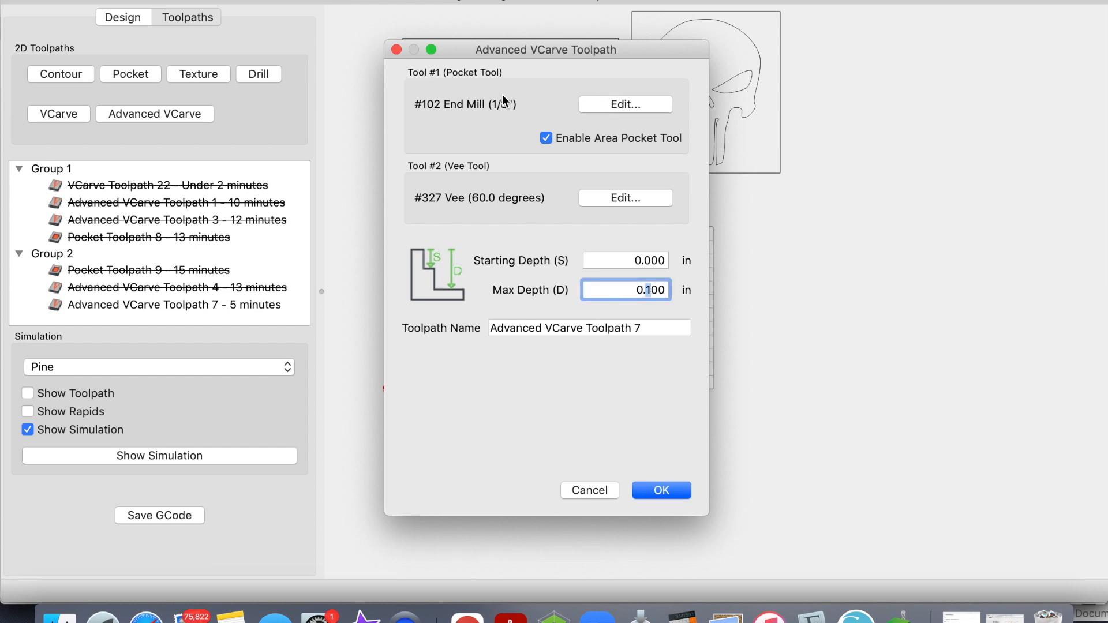
{"action": "left_click", "coordinate": [591, 200]}
{"action": "left_click", "coordinate": [607, 142]}
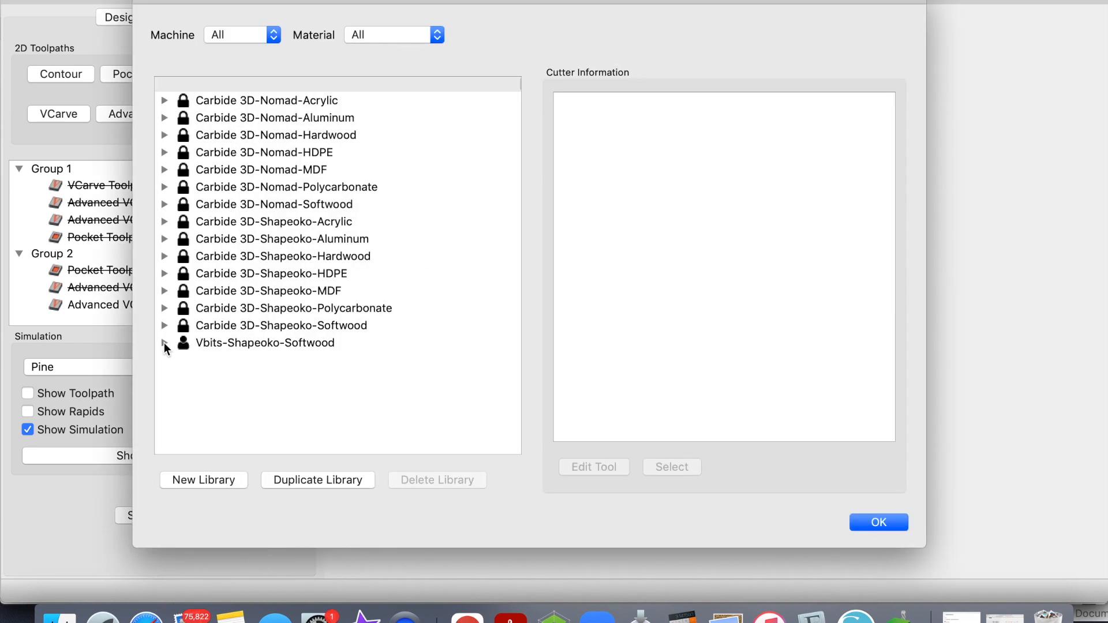
{"action": "left_click", "coordinate": [164, 343]}
{"action": "left_click", "coordinate": [181, 391]}
{"action": "left_click", "coordinate": [180, 391]}
{"action": "left_click", "coordinate": [181, 391]}
{"action": "double_click", "coordinate": [231, 447]}
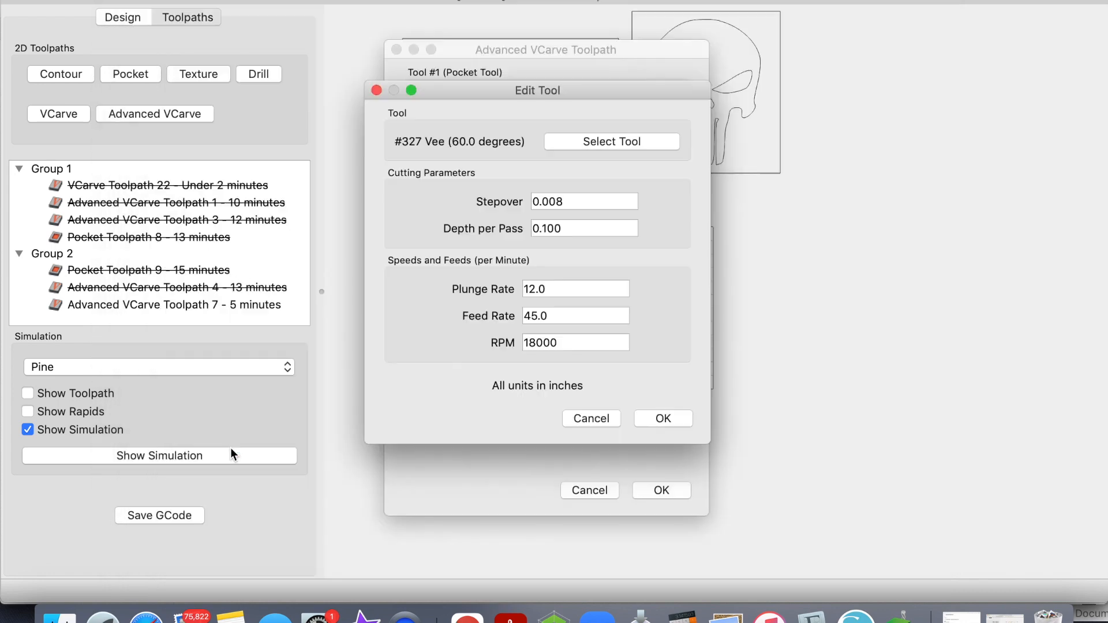
Set the 30 deg vbit's plunge rate to 80 and feed rate to 90, and accept the PUNISHER toolpath
{"action": "left_click_drag", "start_coordinate": [577, 290], "coordinate": [414, 285]}
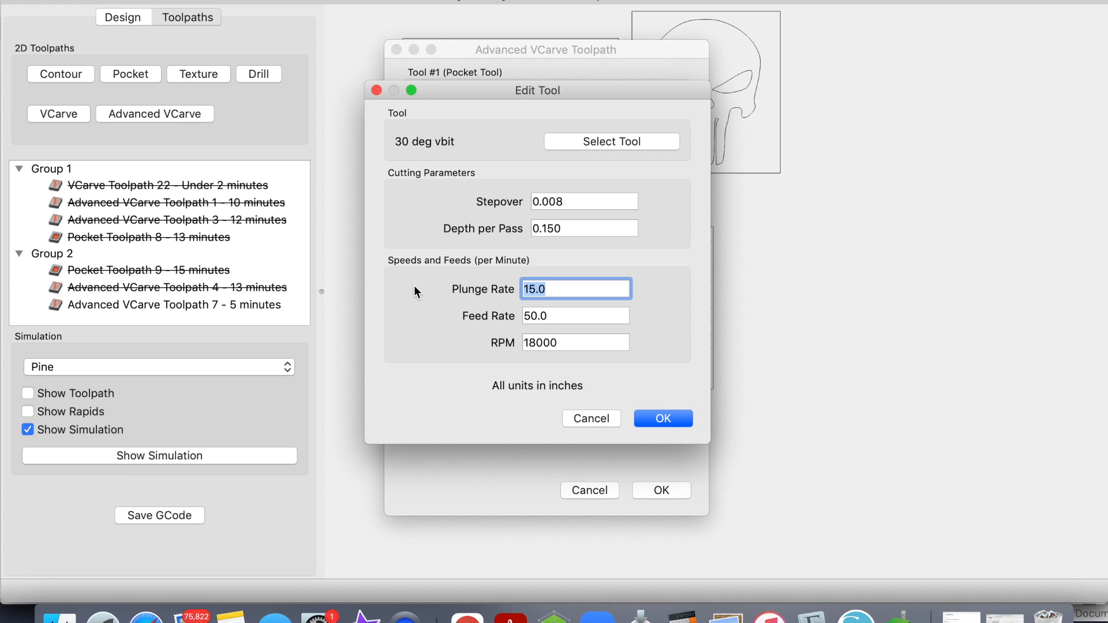
{"action": "type", "text": "80"}
{"action": "key", "text": "Tab"}
{"action": "type", "text": "90"}
{"action": "left_click", "coordinate": [657, 422]}
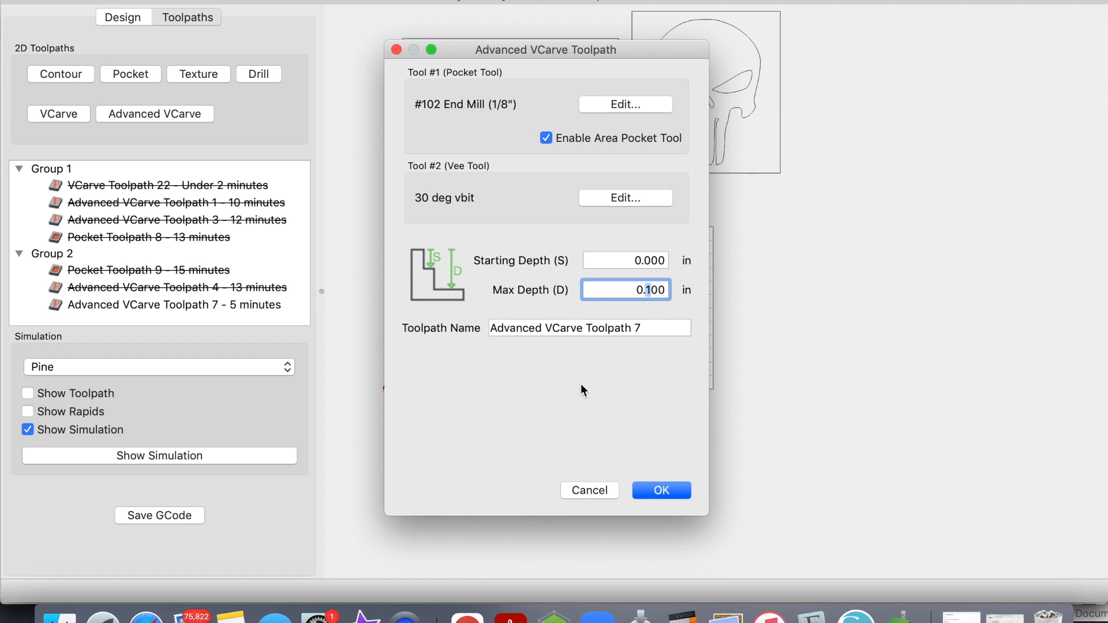
{"action": "left_click", "coordinate": [658, 490]}
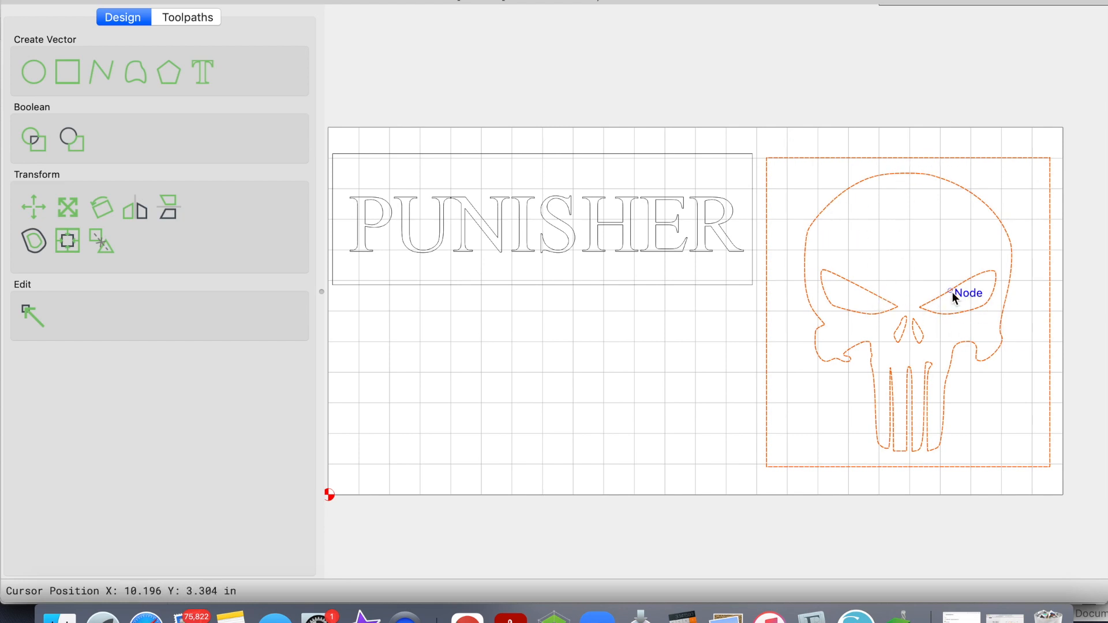
Start an Advanced VCarve toolpath for the skull and its border with the area pocket tool enabled, plunge rate 80 and feed rate 90
{"action": "left_click", "coordinate": [194, 18]}
{"action": "left_click", "coordinate": [142, 119]}
{"action": "left_click", "coordinate": [545, 138]}
{"action": "left_click", "coordinate": [605, 105]}
{"action": "left_click_drag", "start_coordinate": [566, 294], "coordinate": [370, 292]}
{"action": "type", "text": "80"}
{"action": "key", "text": "Tab"}
{"action": "type", "text": "90"}
{"action": "left_click", "coordinate": [645, 415]}
Set the skull toolpath's vee tool to plunge rate 80 and feed rate 90, and generate the toolpath
{"action": "left_click", "coordinate": [624, 199]}
{"action": "left_click_drag", "start_coordinate": [563, 289], "coordinate": [410, 287]}
{"action": "type", "text": "80\t90"}
{"action": "left_click", "coordinate": [652, 416]}
{"action": "left_click", "coordinate": [641, 485]}
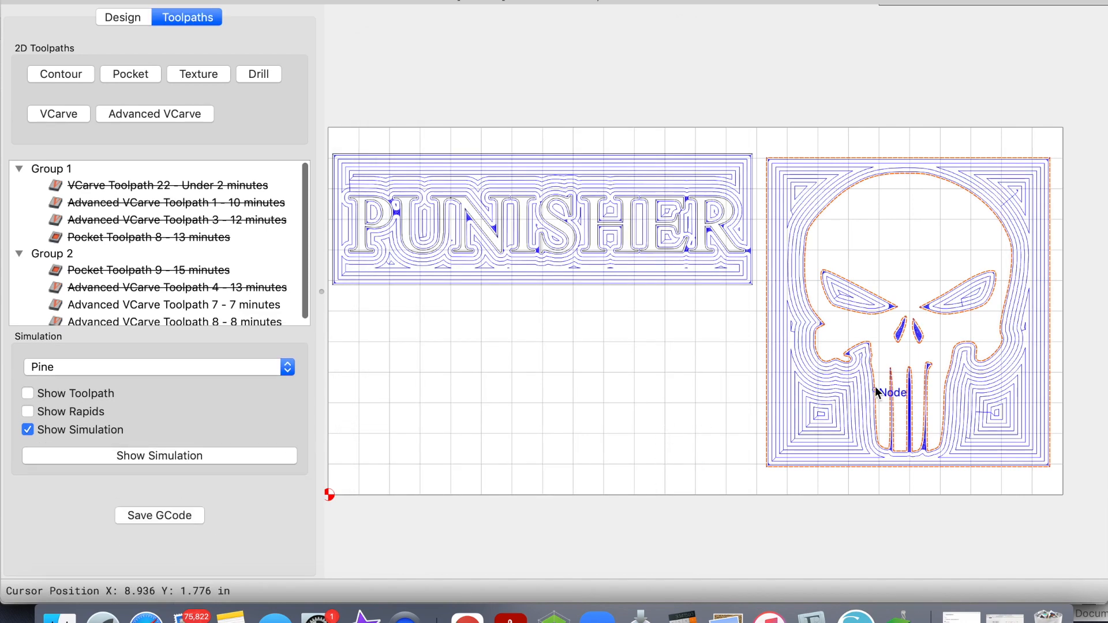
Simulate the PUNISHER and skull carvings in pine and examine the board from an angle
{"action": "scroll", "coordinate": [875, 386], "scroll_direction": "up", "scroll_amount": 2}
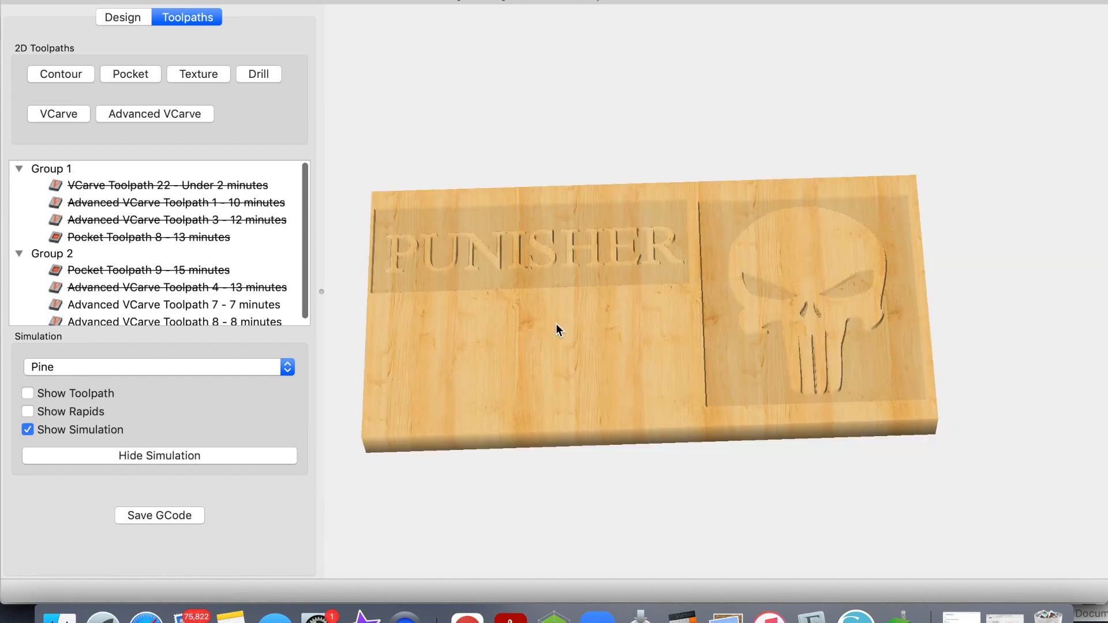
{"action": "left_click_drag", "start_coordinate": [556, 322], "coordinate": [546, 377]}
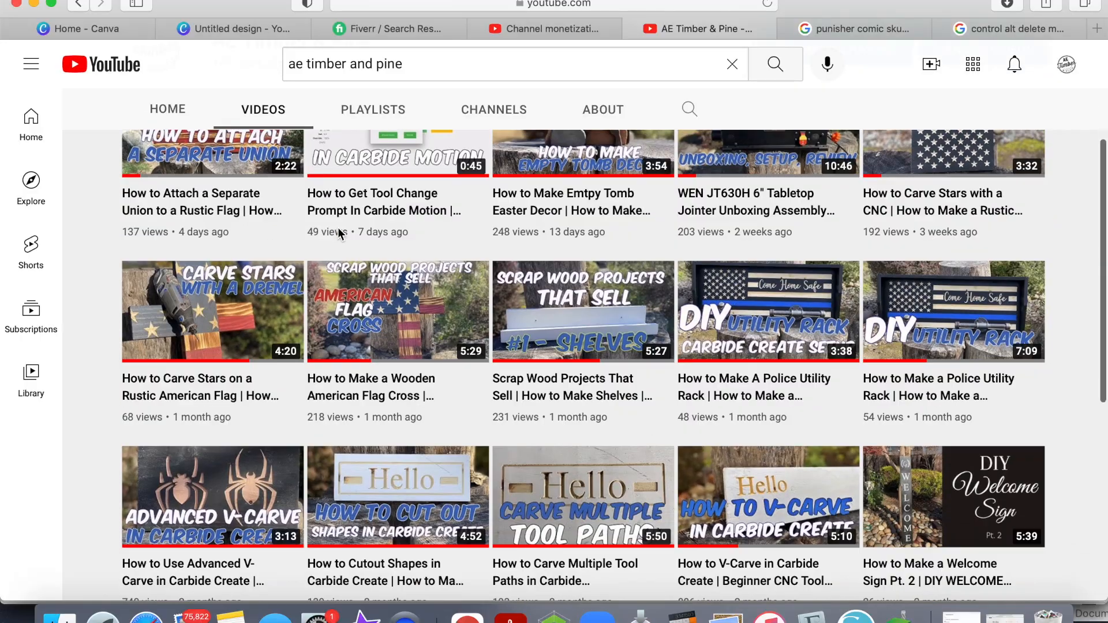
Switch to YouTube and browse the AE Timber & Pine channel's videos for the Advanced V-Carve tutorial
{"action": "scroll", "coordinate": [338, 227], "scroll_direction": "down", "scroll_amount": 3}
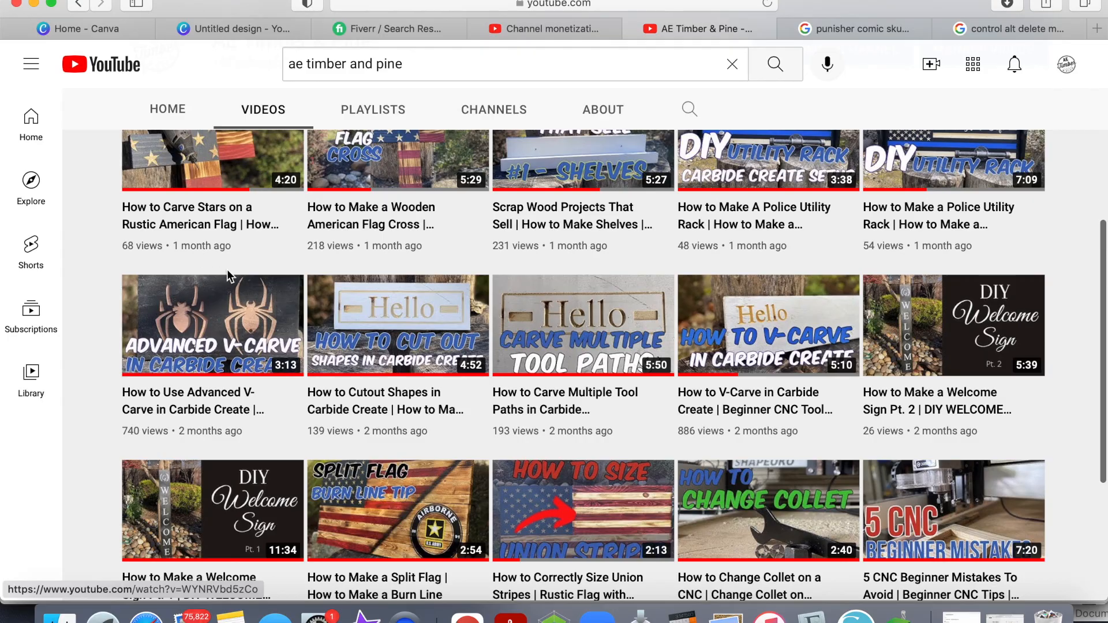